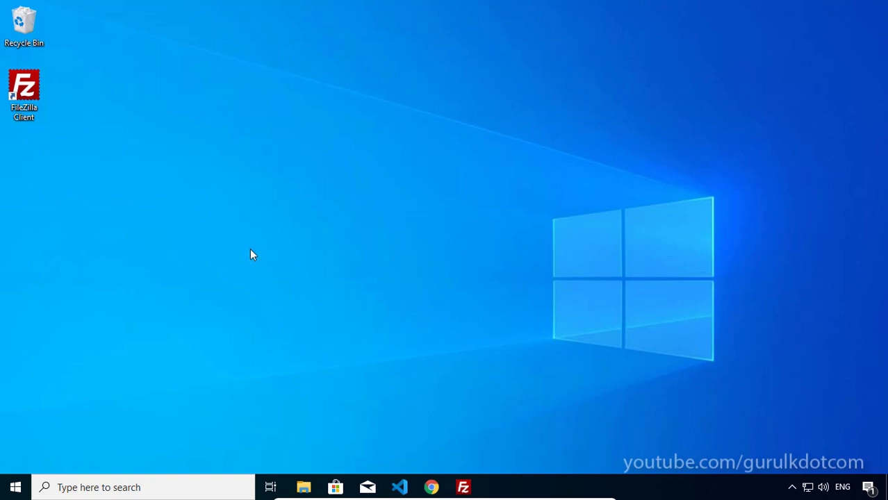
- Open piyawara.me in a new Chrome tab and look at the page heading
click(432, 487)
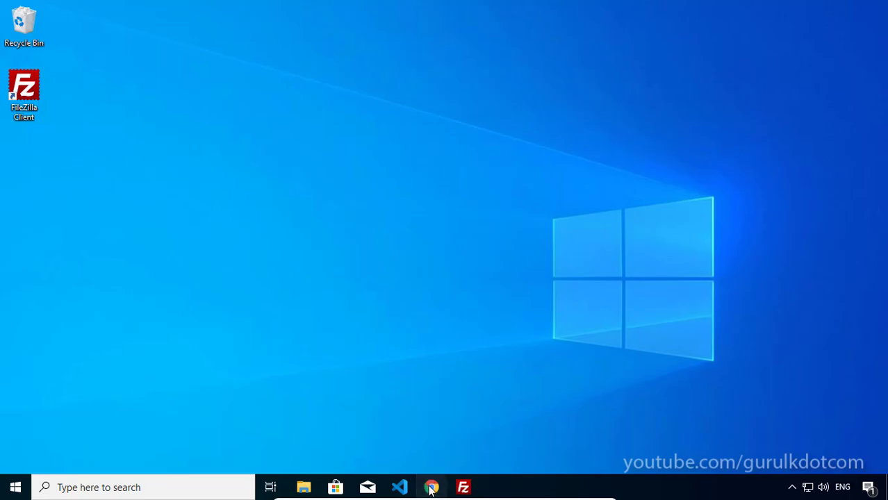
click(330, 11)
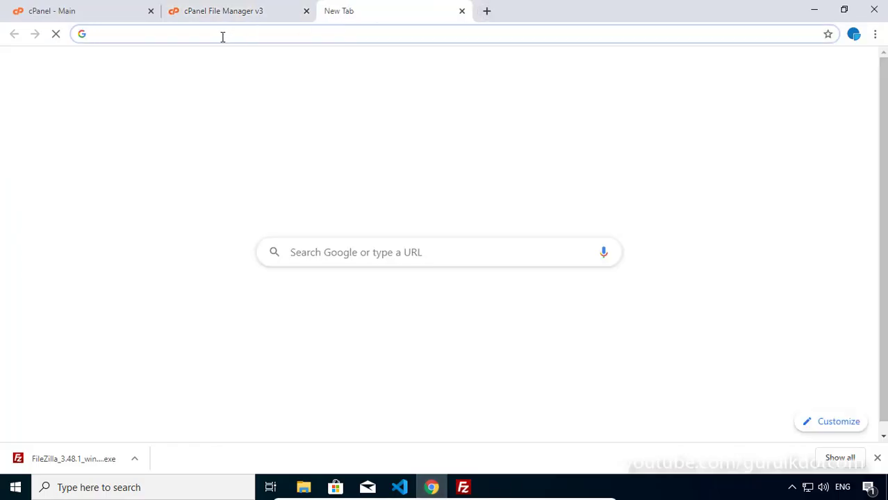
text(piya)
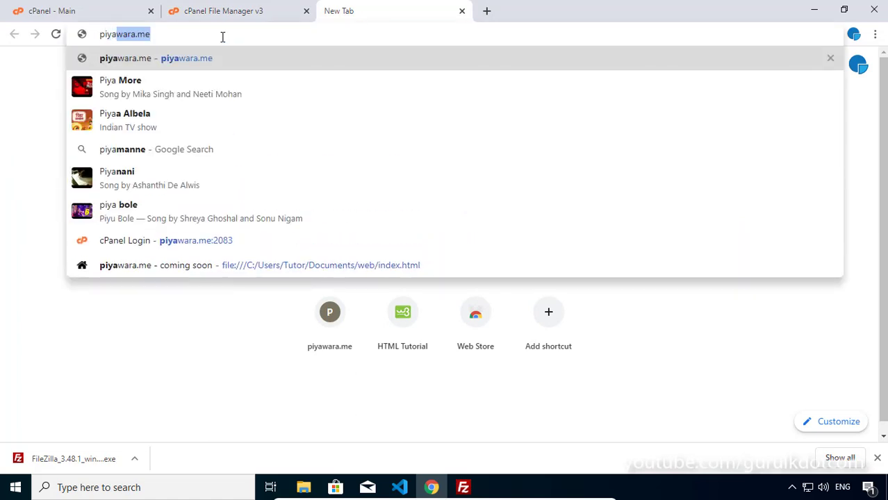
key(Delete)
key(Up)
key(Return)
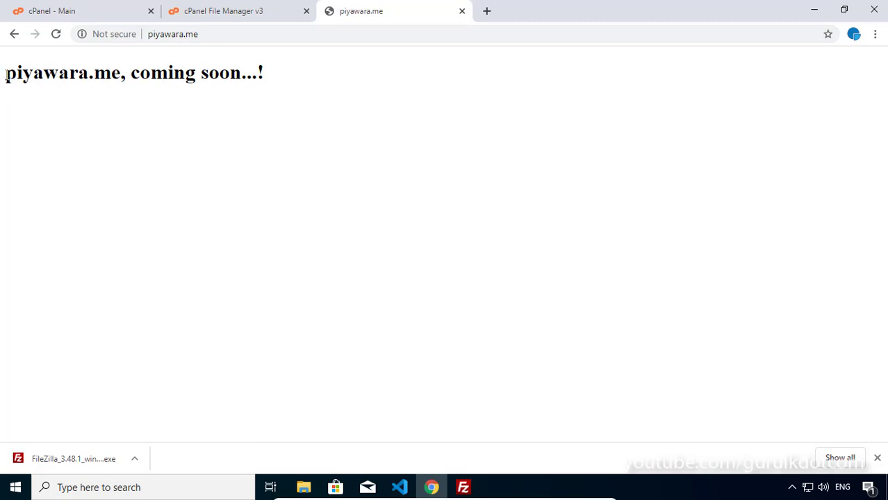
drag(4, 79, 509, 192)
click(509, 192)
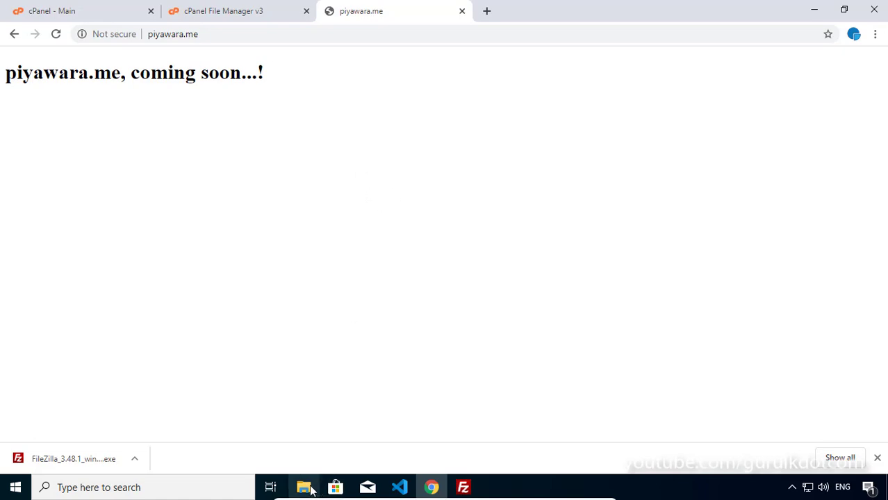
- Switch to File Explorer, preview the index page from Documents\web in the browser, and close the preview
mouse_move(310, 490)
click(310, 448)
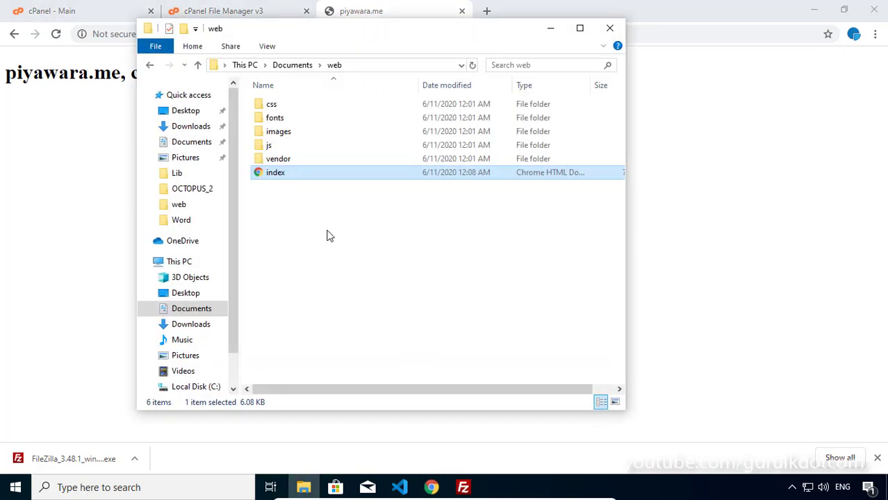
click(385, 270)
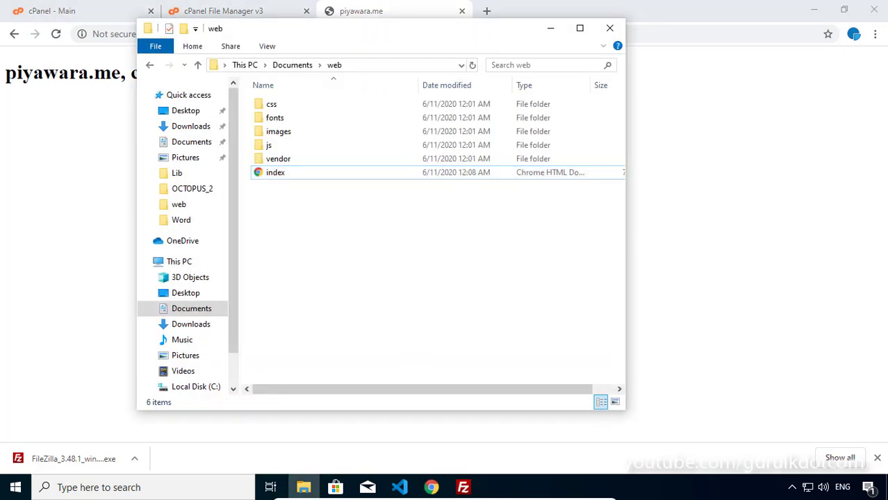
drag(418, 30, 419, 76)
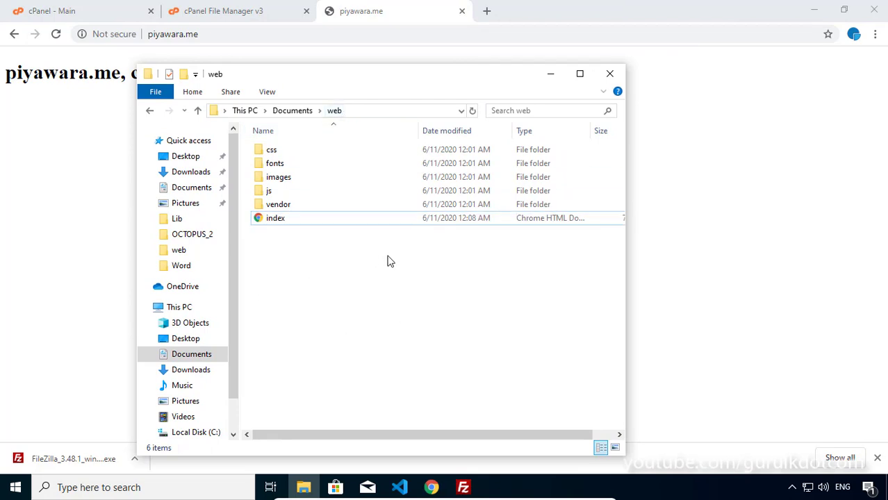
double_click(283, 221)
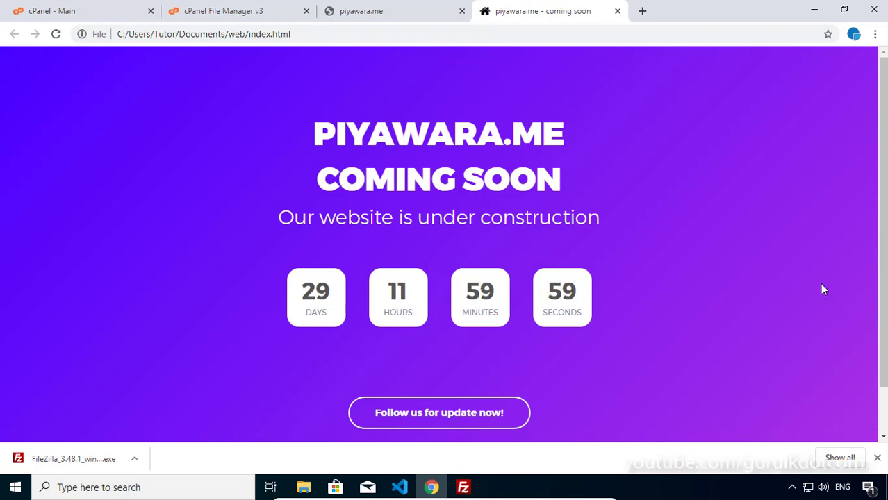
mouse_move(883, 116)
mouse_down()
mouse_move(886, 171)
mouse_move(886, 118)
mouse_up()
click(616, 11)
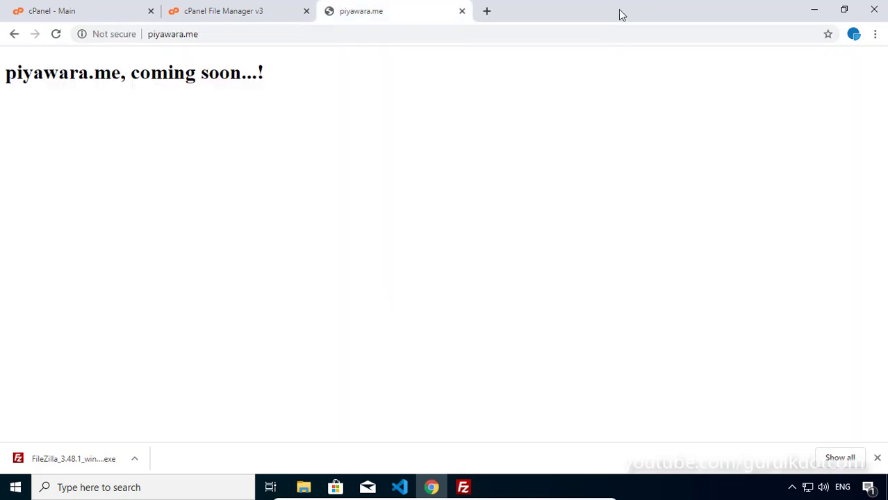
- Check the combined properties of all files and folders in the local web folder
click(311, 490)
click(338, 318)
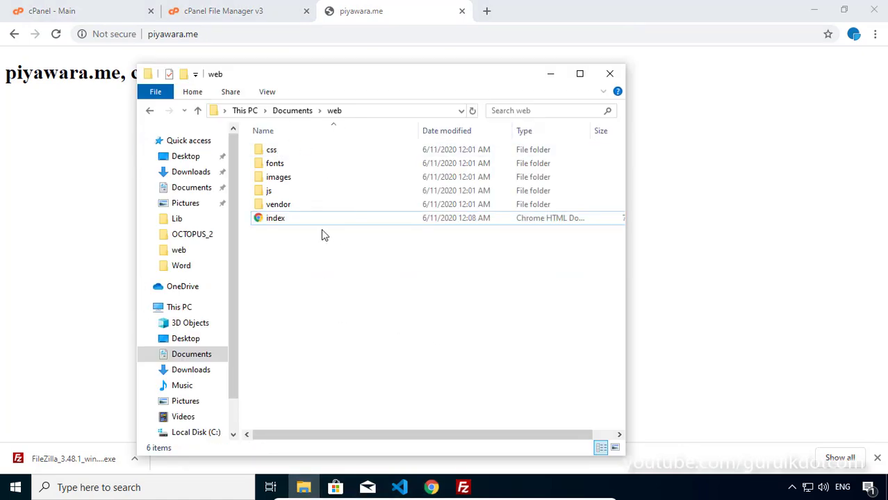
drag(304, 259, 255, 146)
right_click(276, 163)
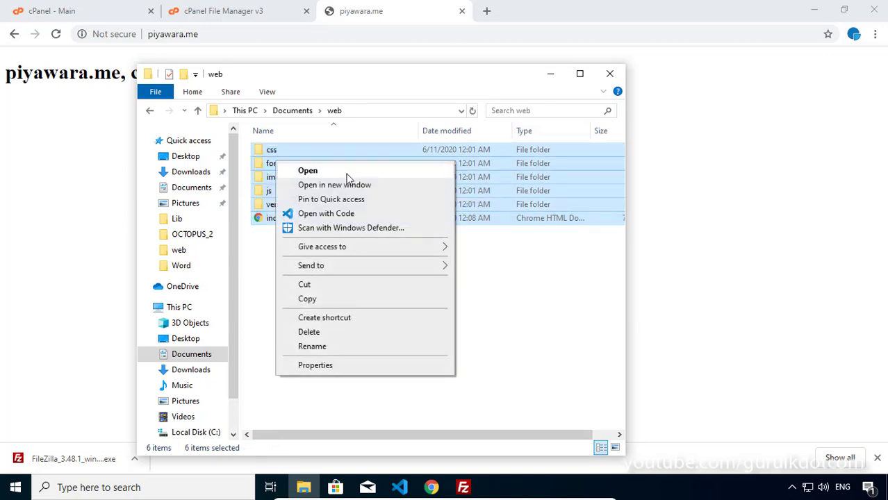
click(333, 366)
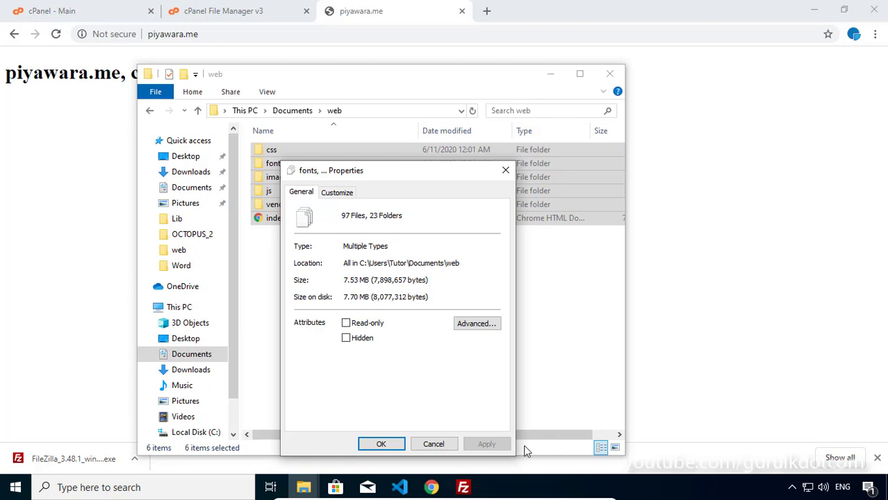
click(443, 445)
click(569, 365)
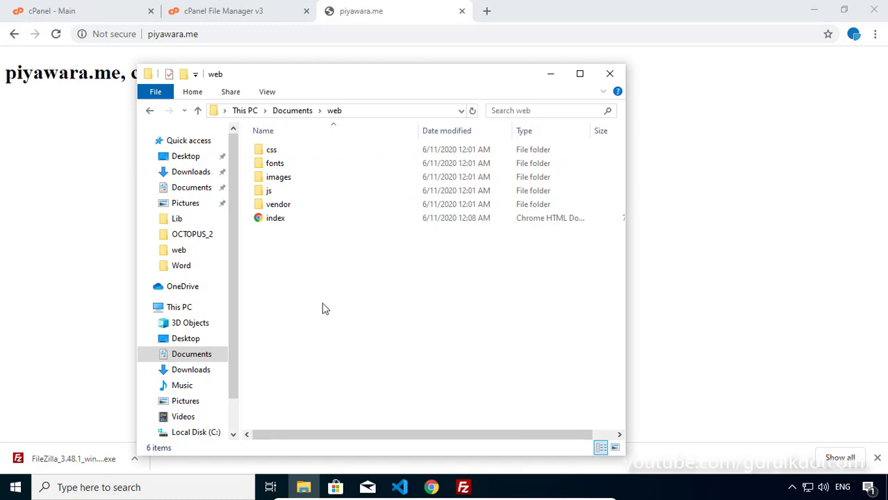
- Check public_html in cPanel File Manager, and delete its index.html from the server using FileZilla
click(173, 16)
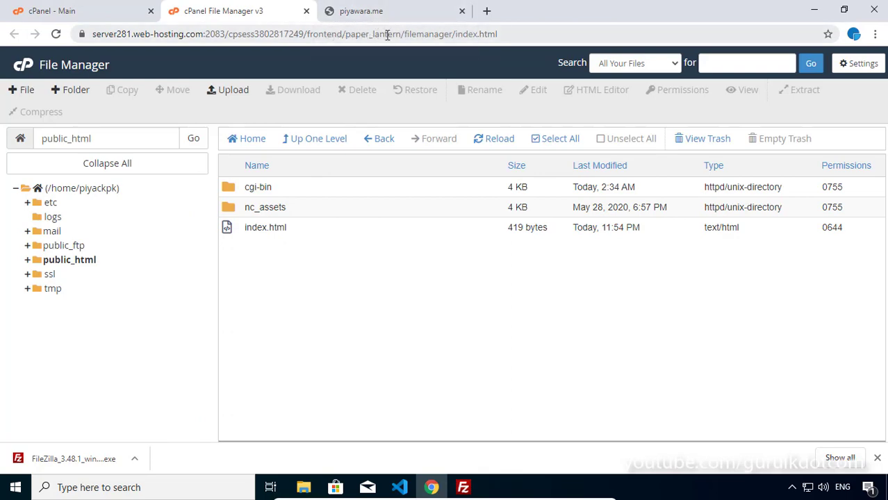
click(463, 487)
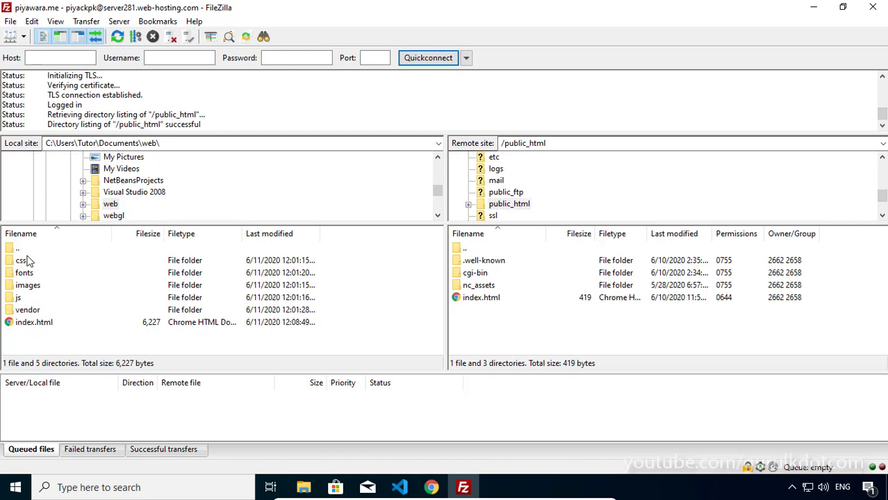
click(474, 299)
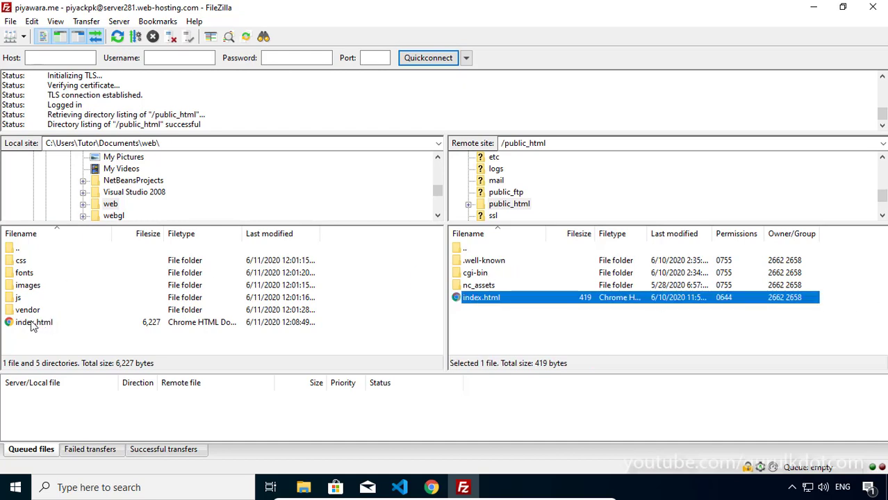
right_click(478, 301)
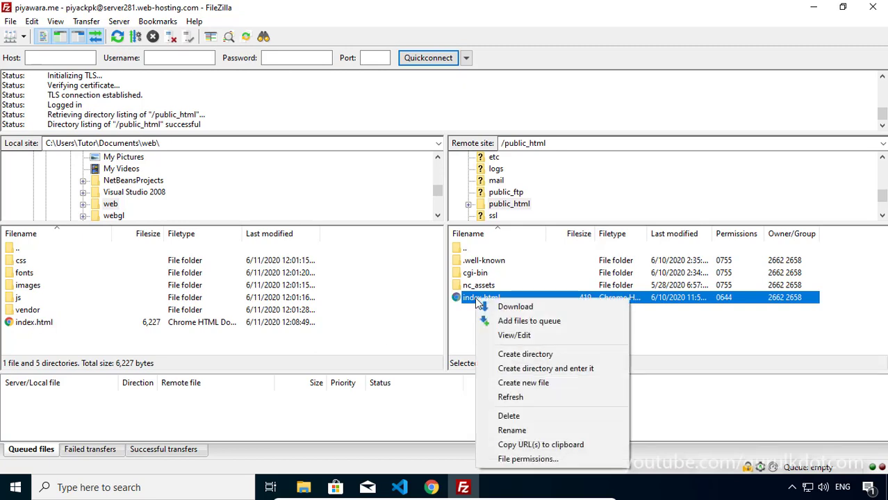
click(508, 416)
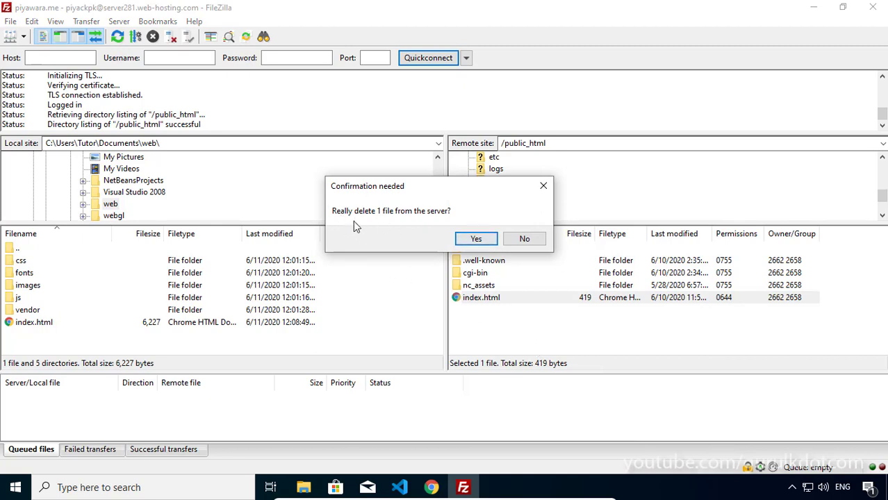
drag(408, 186, 332, 114)
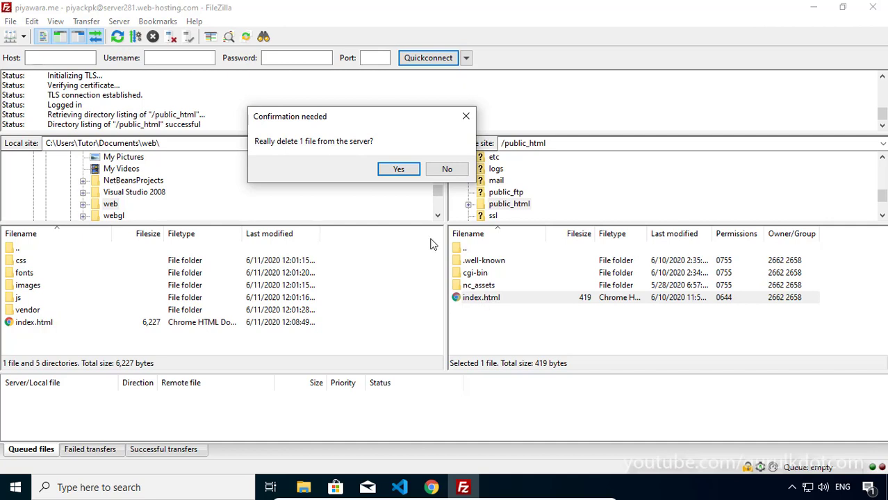
click(397, 170)
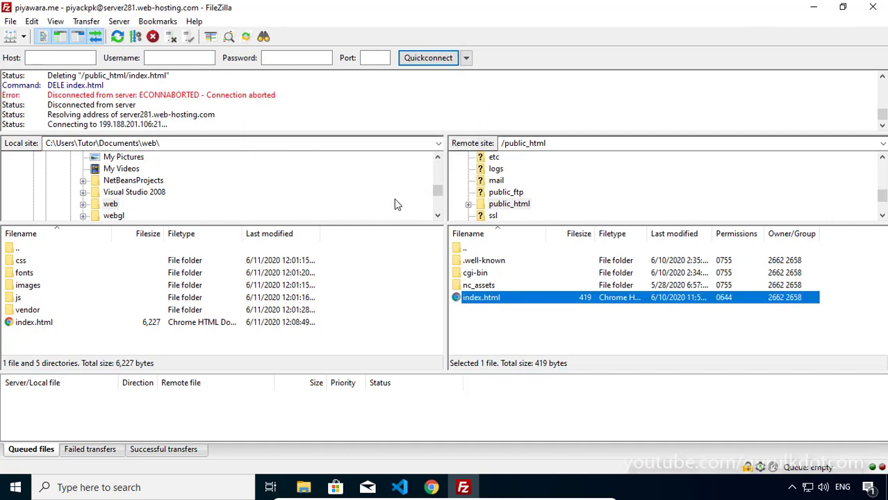
mouse_move(432, 487)
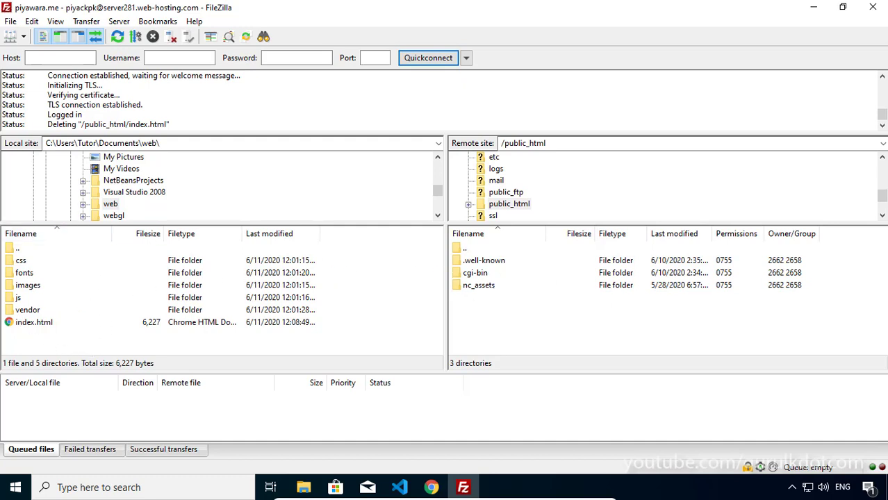
- Upload the local css, fonts, images, js and vendor folders plus index.html to /public_html
drag(50, 340, 7, 261)
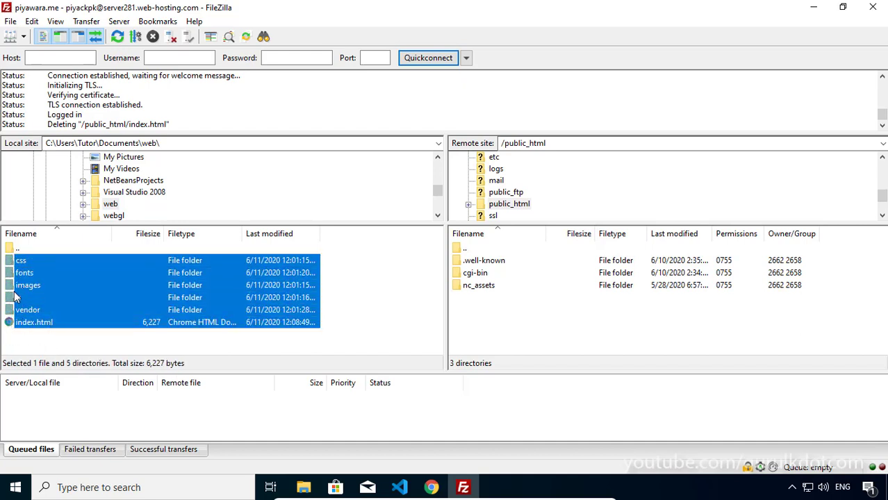
click(95, 328)
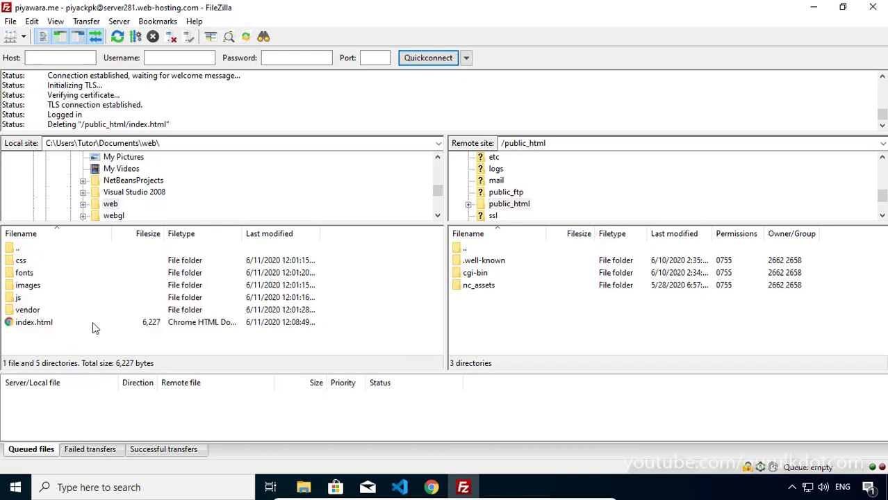
click(20, 262)
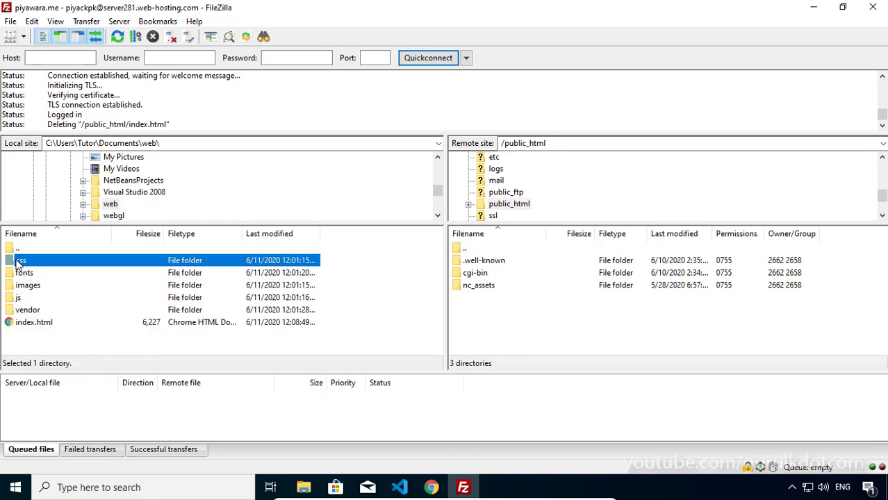
shift+click(23, 325)
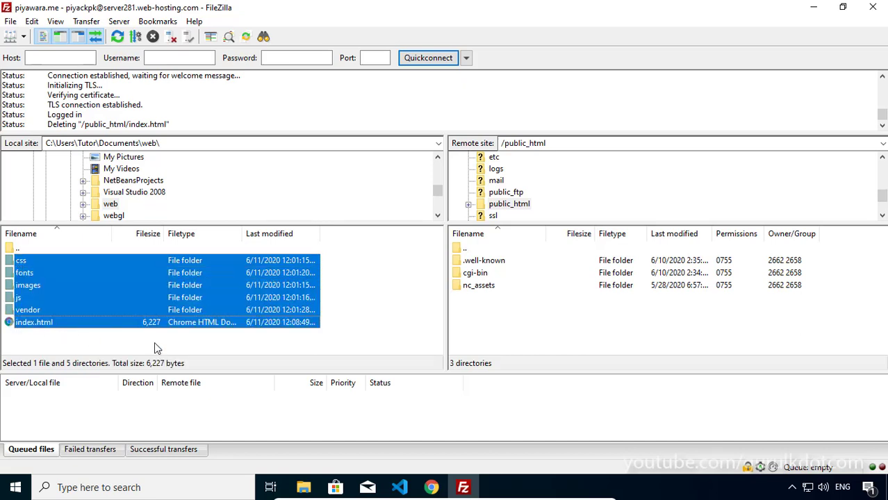
right_click(32, 289)
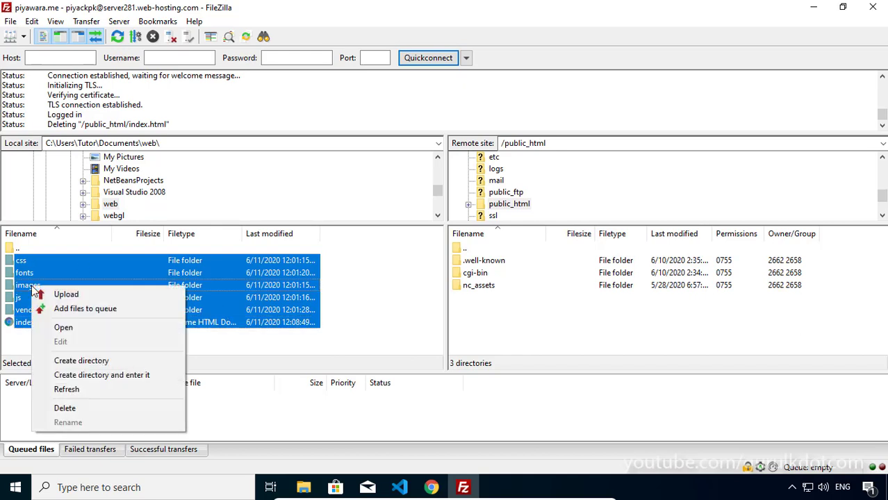
click(70, 295)
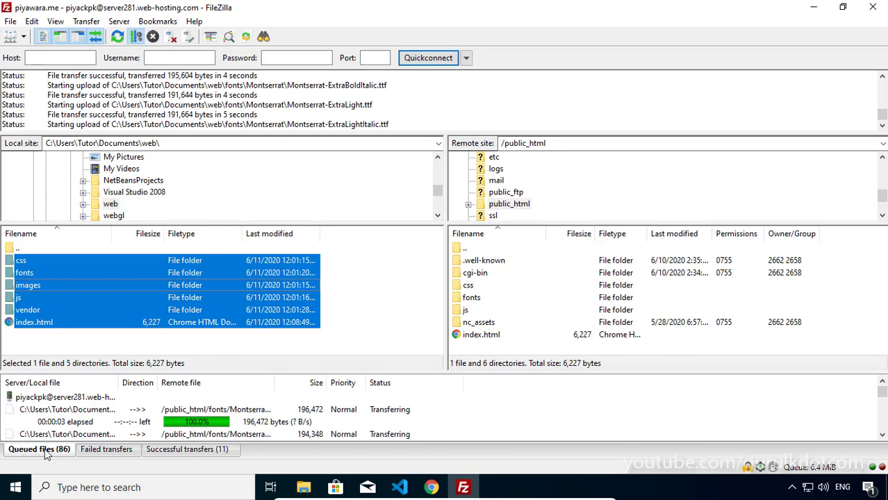
- Monitor the upload through the queued and successful transfer lists, and check the images folder in the remote public_html
click(190, 450)
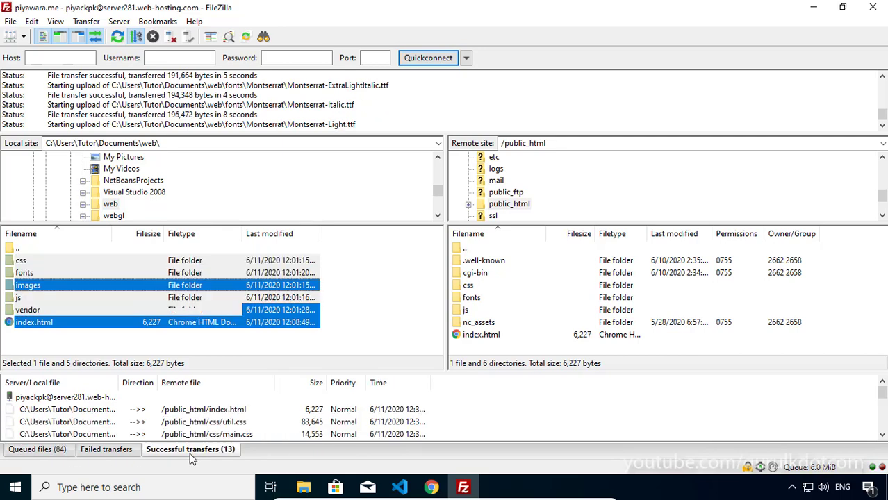
click(51, 450)
click(162, 450)
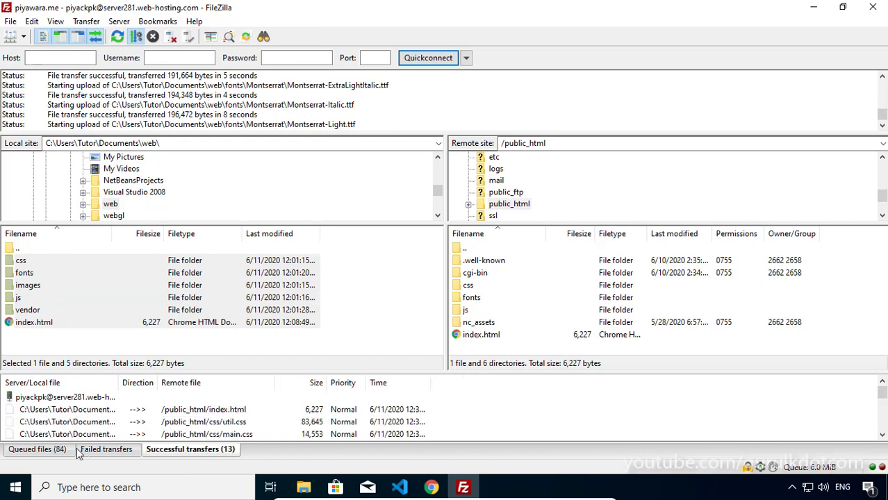
click(46, 451)
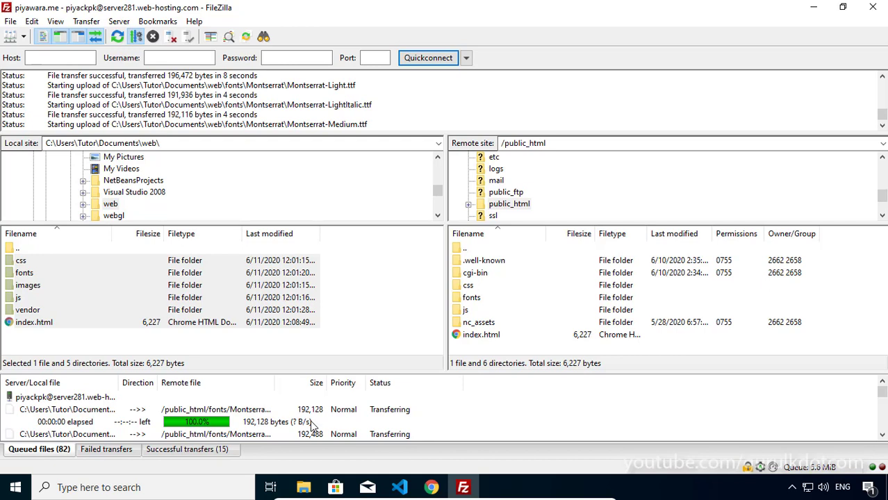
click(206, 448)
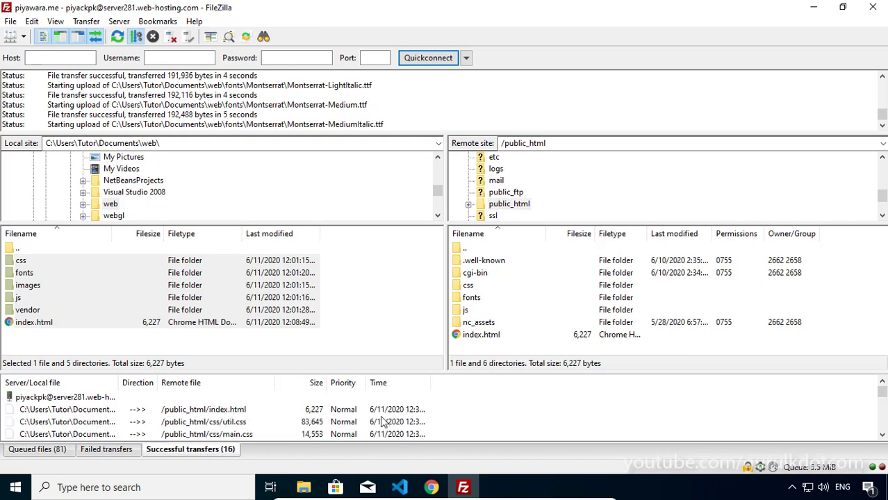
scroll(382, 422, down, 5)
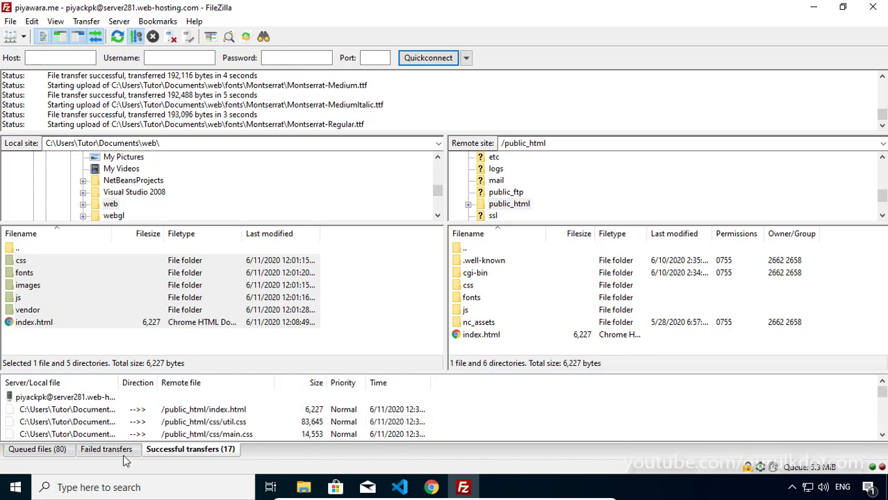
click(51, 450)
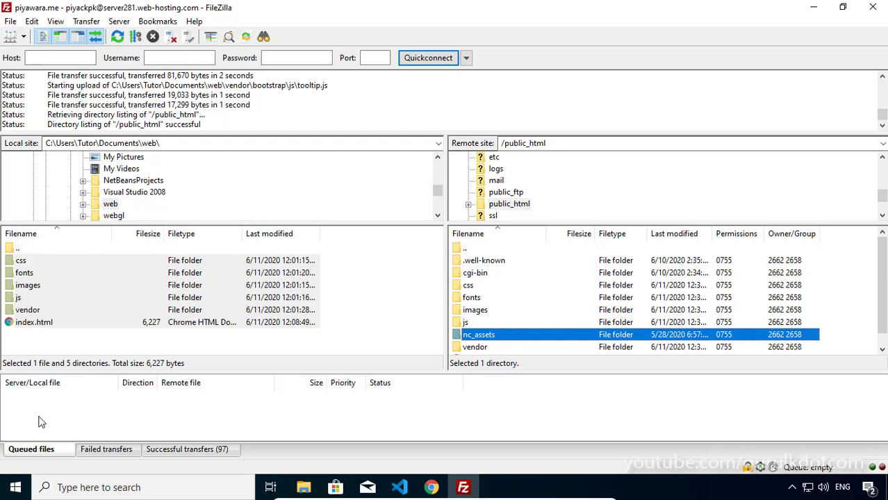
click(478, 312)
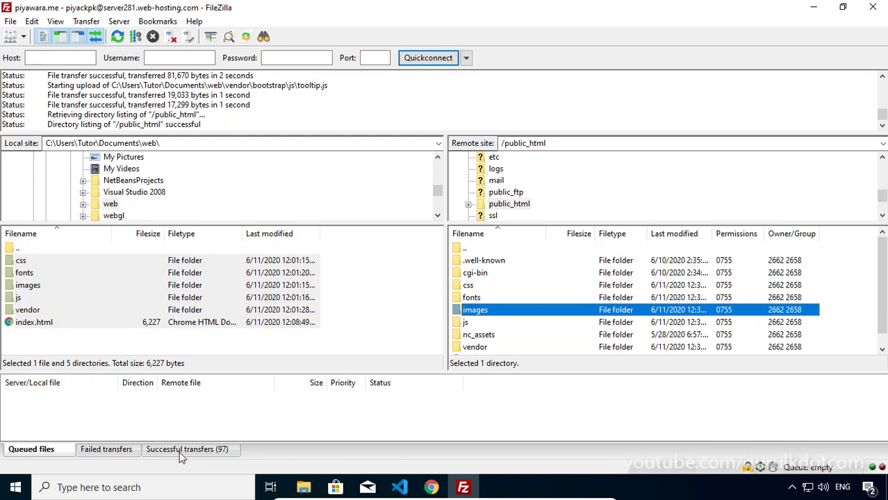
- Review the successful and failed transfer lists, inspect the contents of the remote images folder, and return to /public_html
click(225, 453)
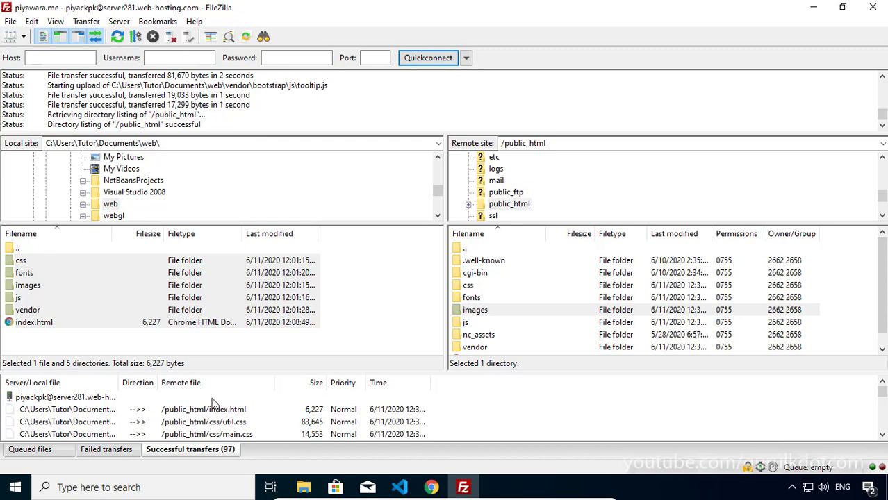
click(103, 449)
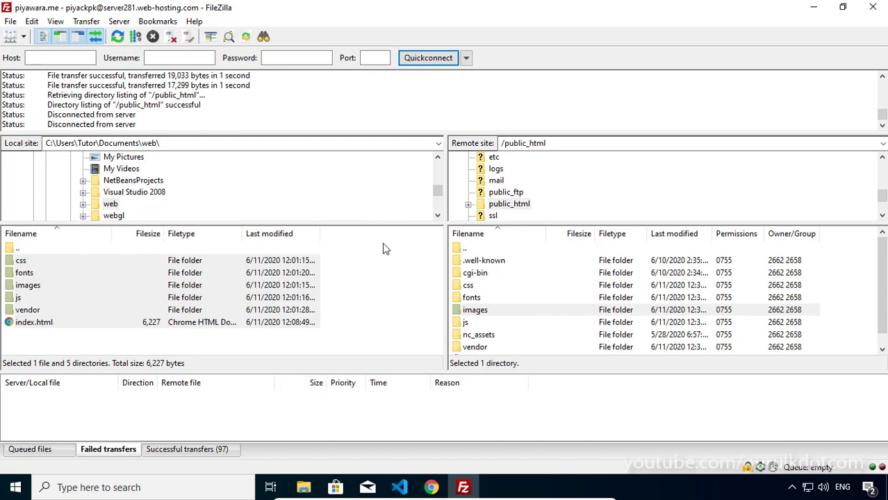
click(478, 297)
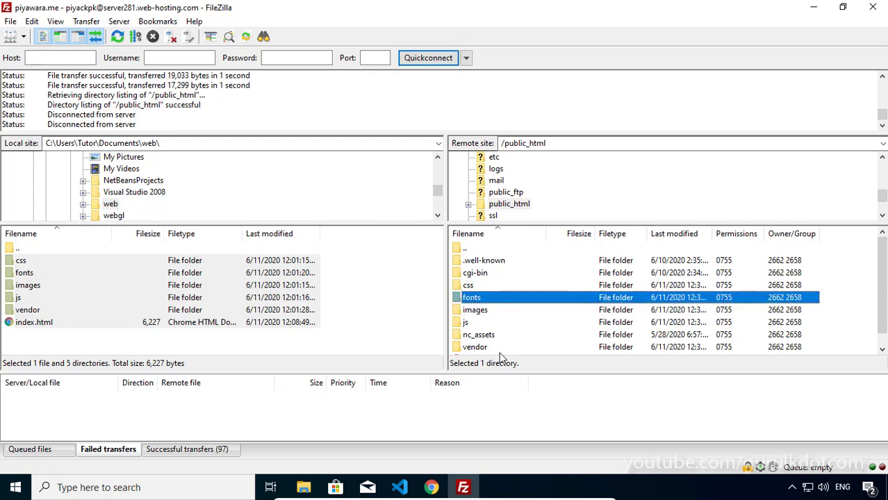
click(478, 316)
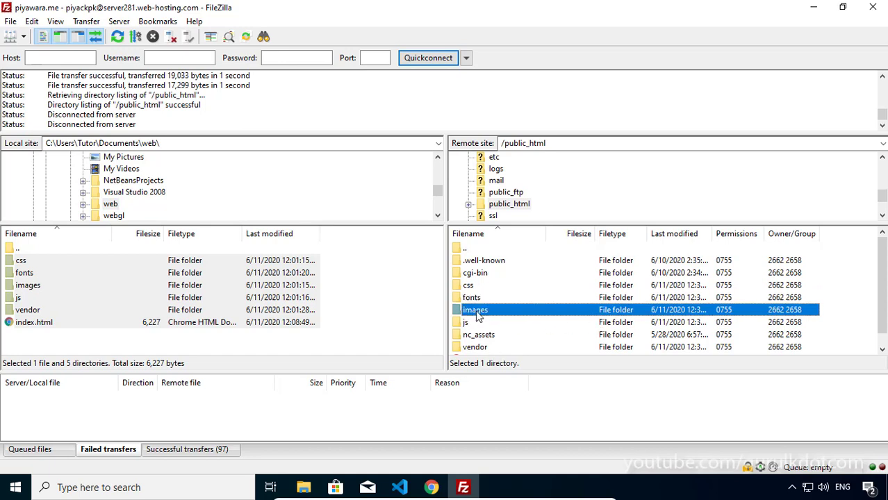
double_click(478, 316)
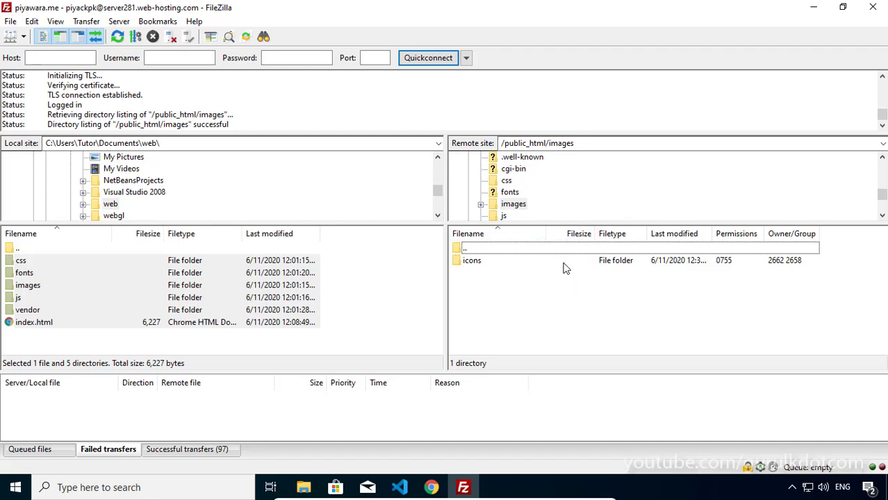
double_click(460, 250)
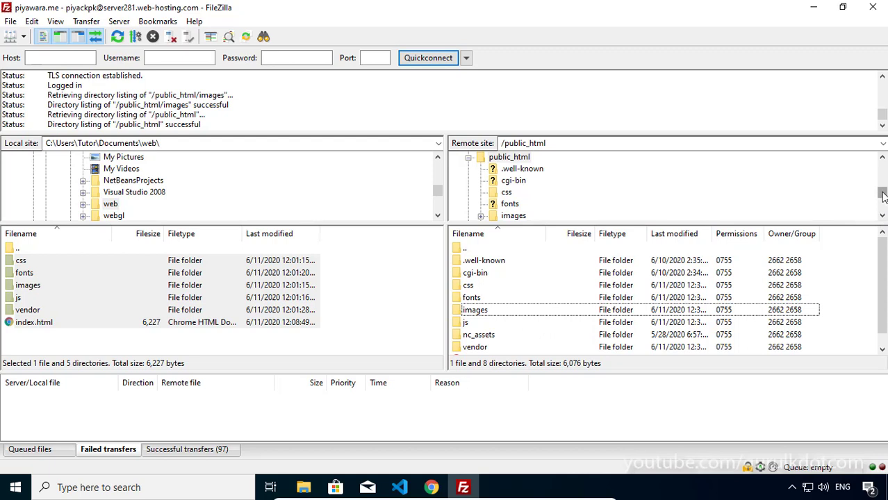
mouse_move(882, 197)
mouse_down()
mouse_move(882, 183)
mouse_move(882, 206)
mouse_move(882, 194)
mouse_up()
- Switch to Chrome and reload the piyawara.me page to check the uploaded website
click(813, 13)
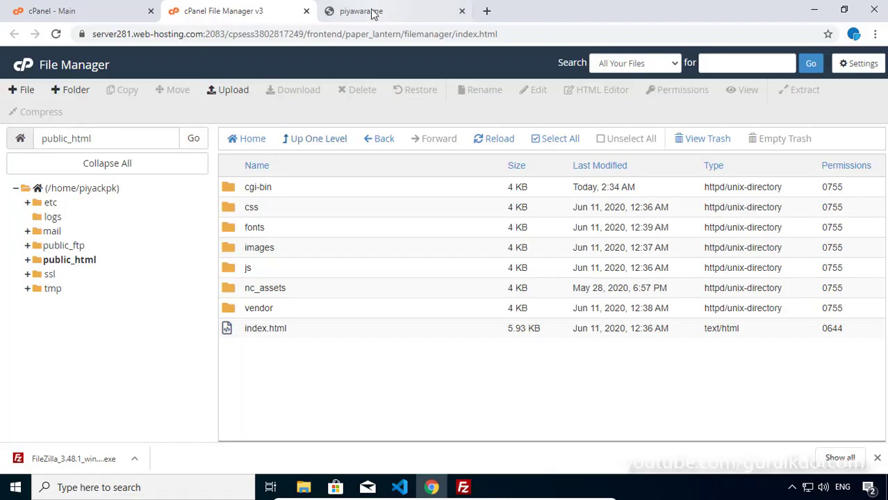
click(372, 14)
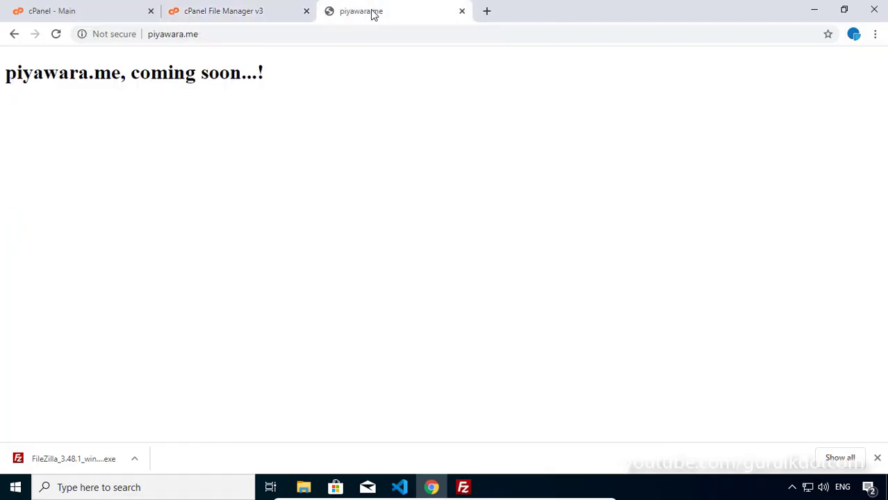
click(211, 35)
click(212, 34)
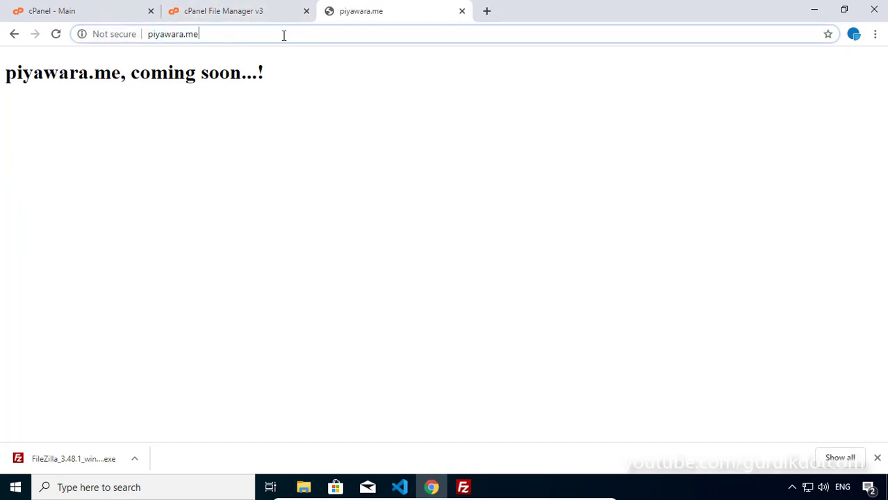
click(56, 34)
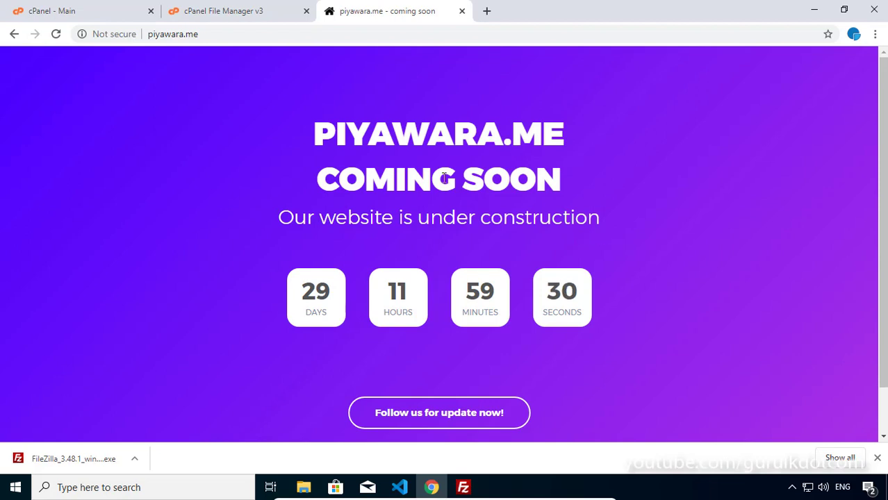
- Reload the public_html listing in cPanel File Manager and compare it with the remote listing in FileZilla
click(226, 13)
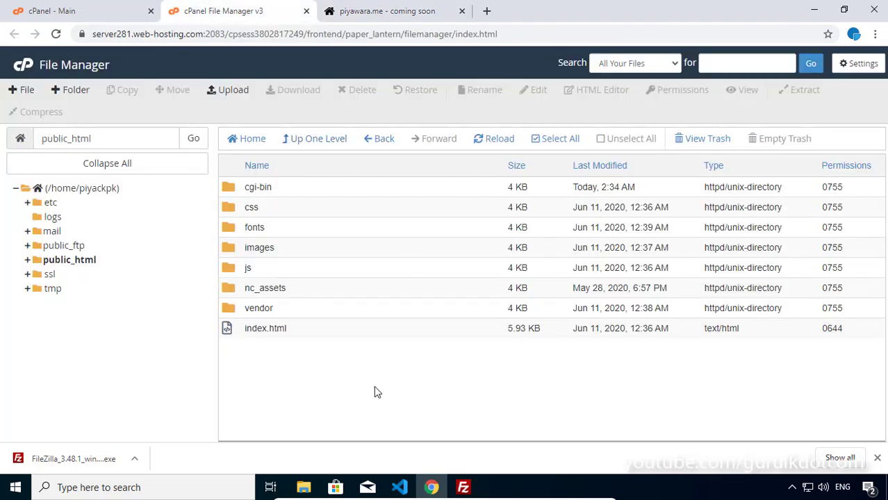
click(500, 141)
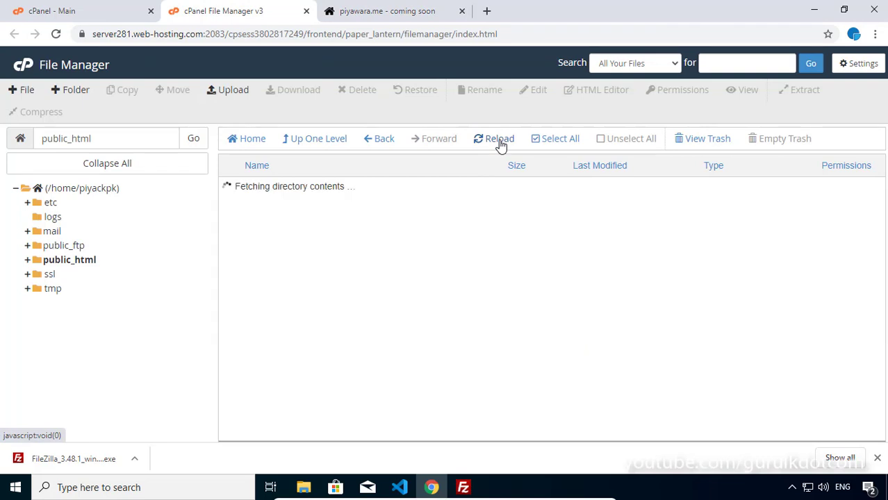
mouse_move(427, 485)
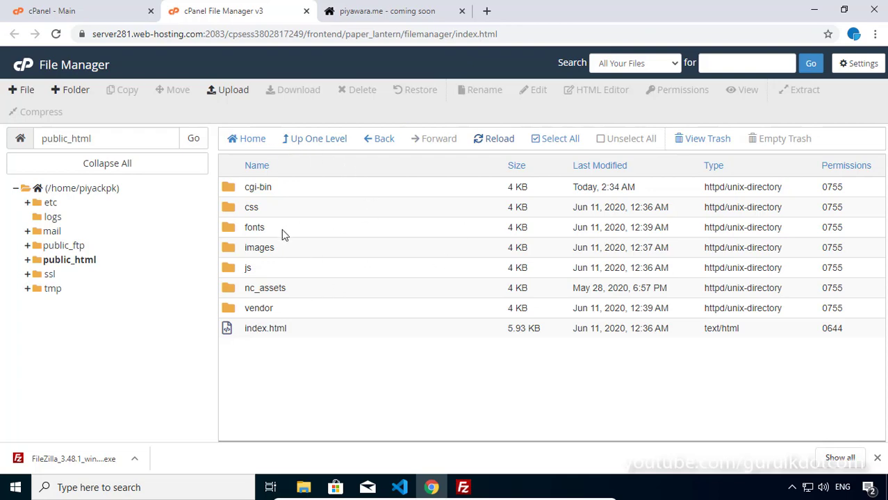
click(462, 488)
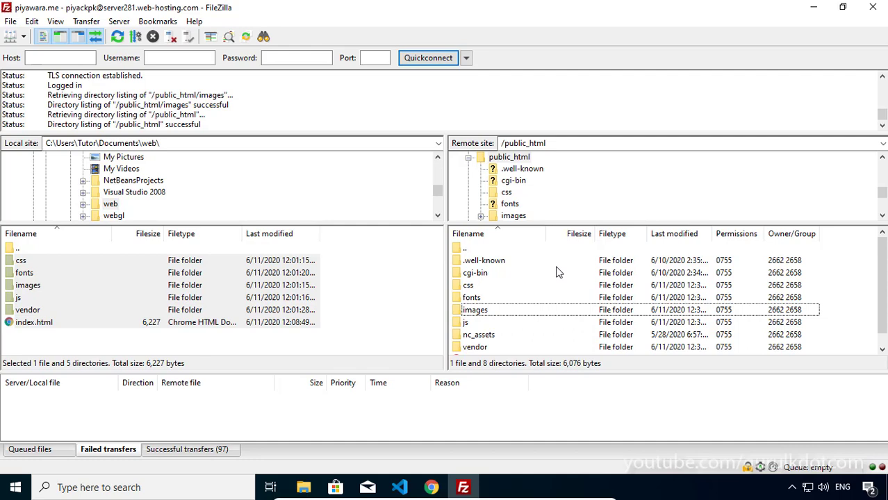
click(813, 7)
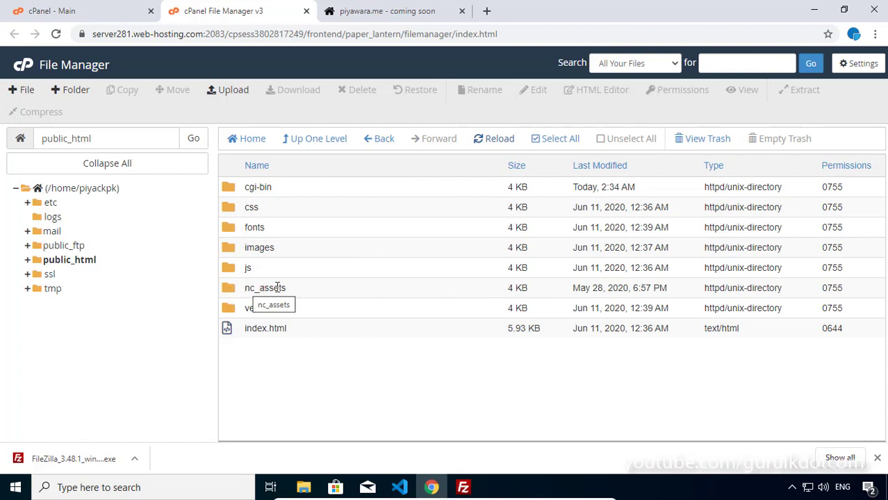
- Move the nc_assets folder from public_html to the trash in cPanel File Manager
click(232, 292)
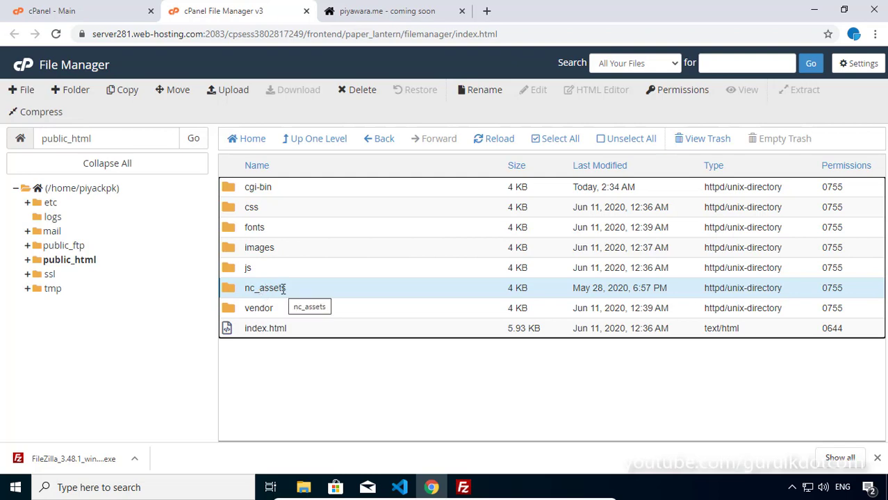
click(363, 90)
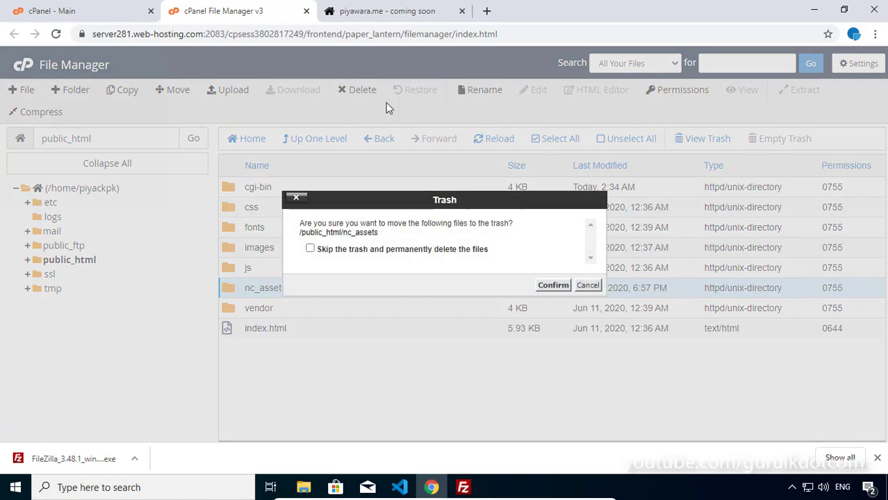
click(550, 286)
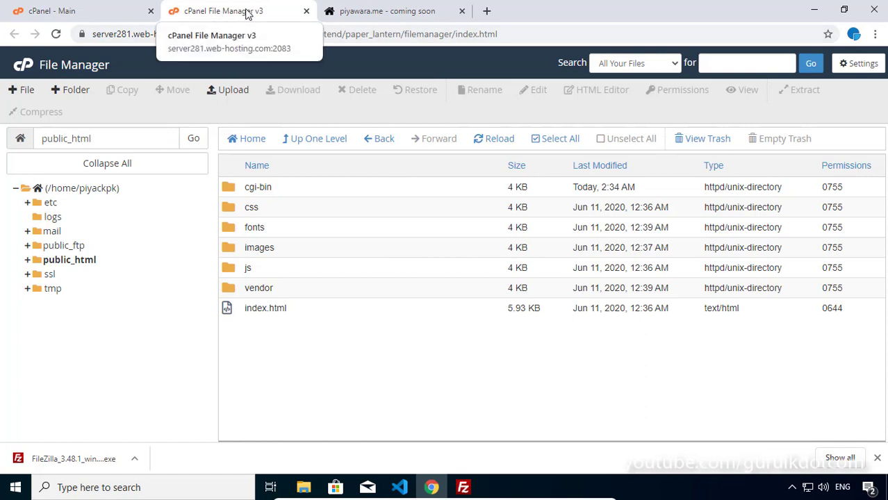
- View the trash contents in cPanel File Manager and compare with the remote /public_html listing in FileZilla
click(703, 141)
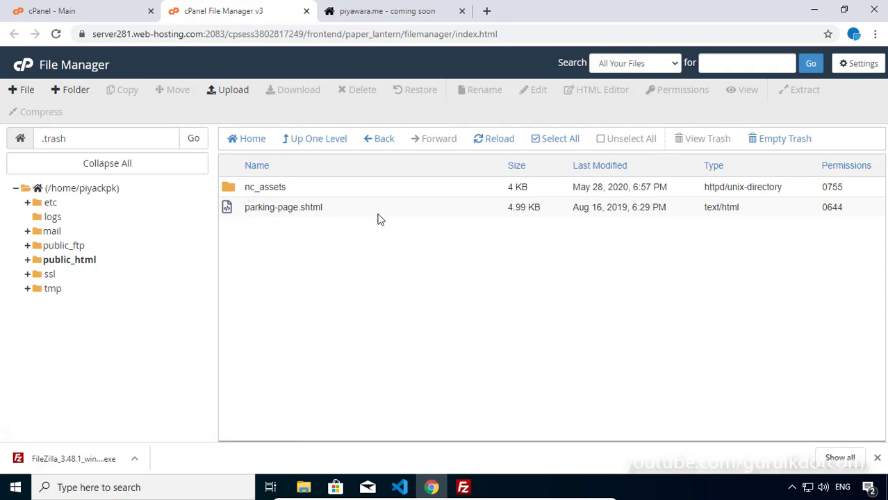
click(470, 485)
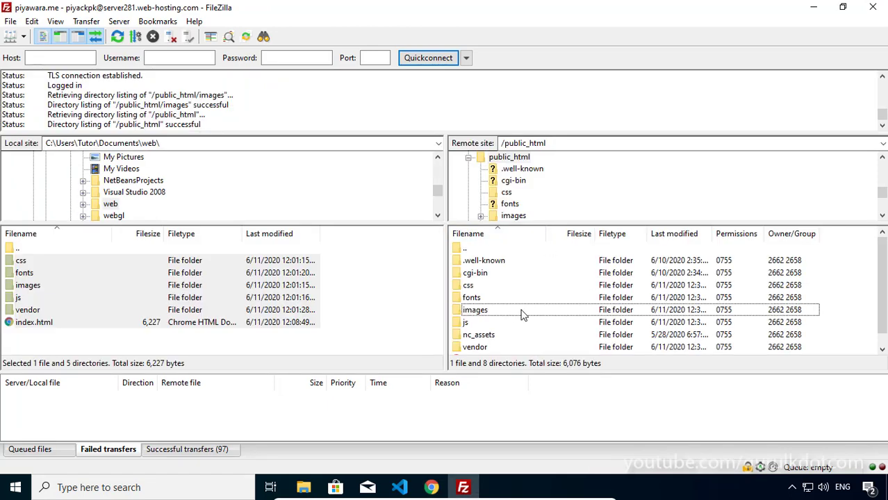
click(814, 7)
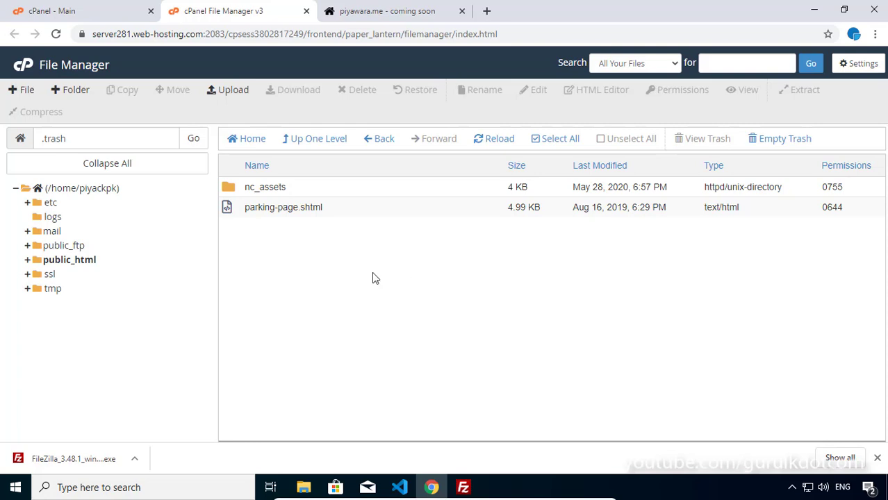
click(463, 487)
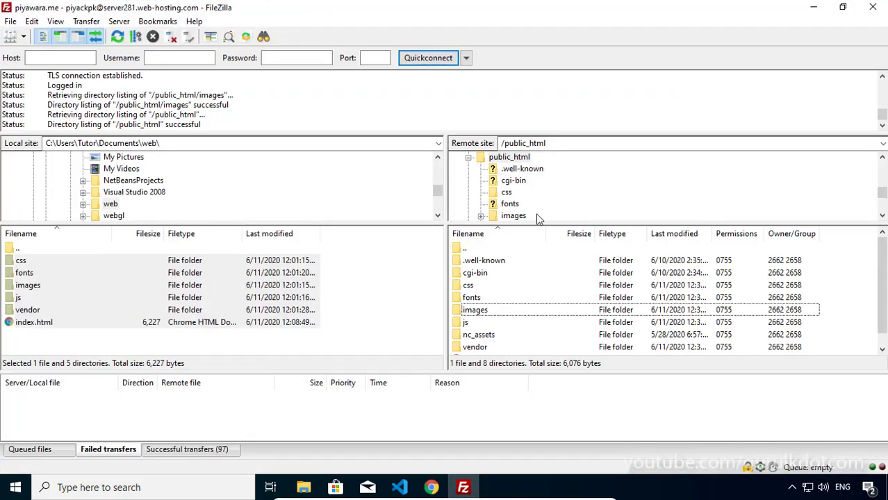
click(814, 7)
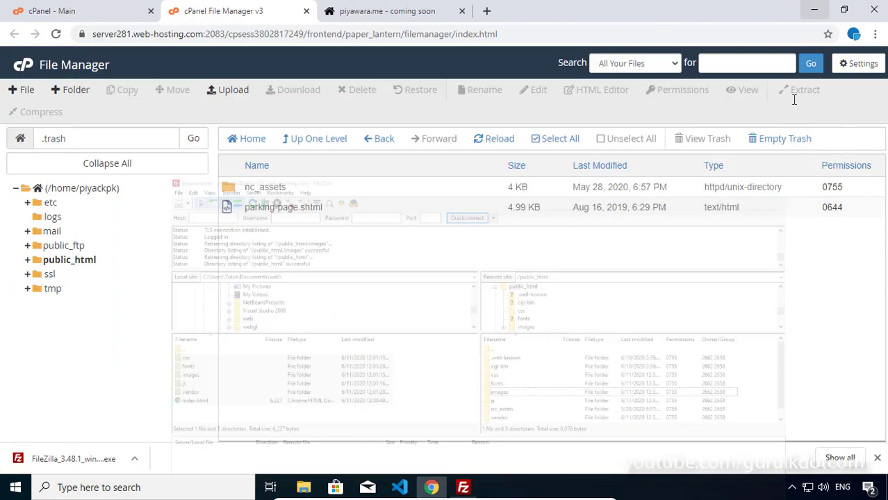